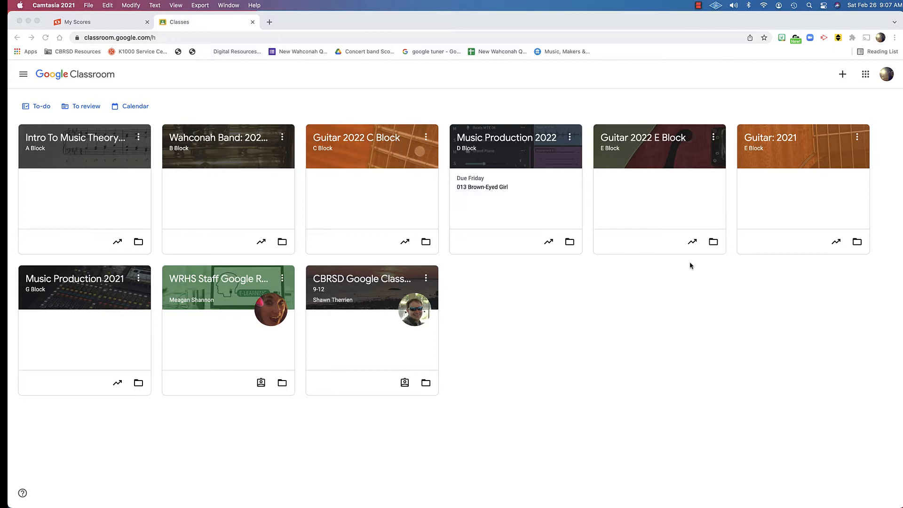
Switch to Noteflight and open class management for the members of the Wahconah site.
click(75, 22)
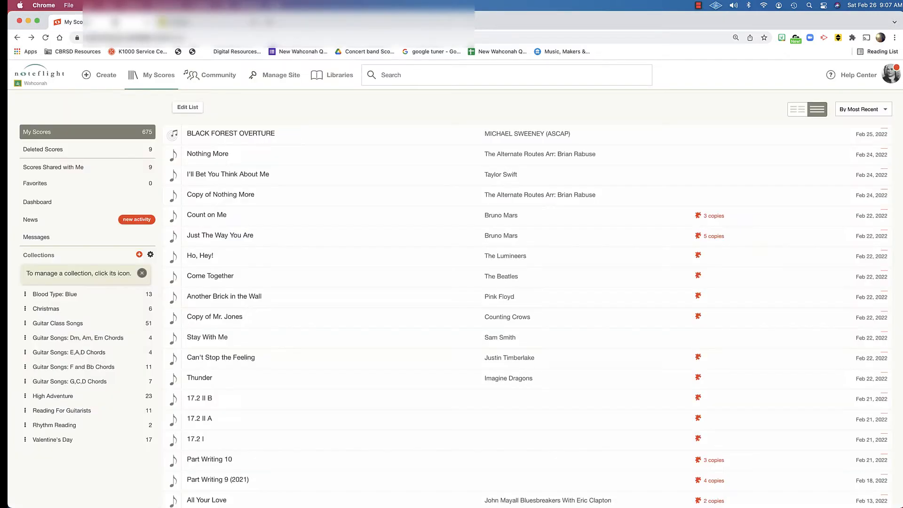
click(278, 75)
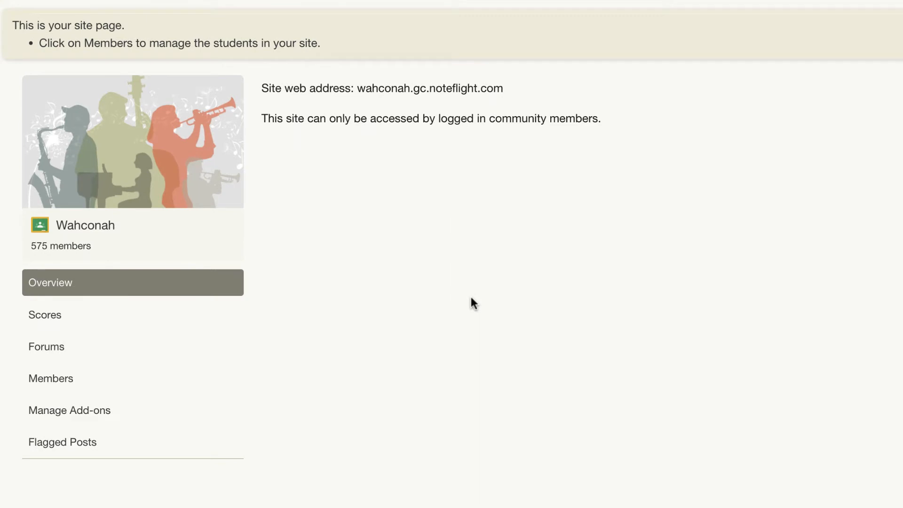
click(78, 383)
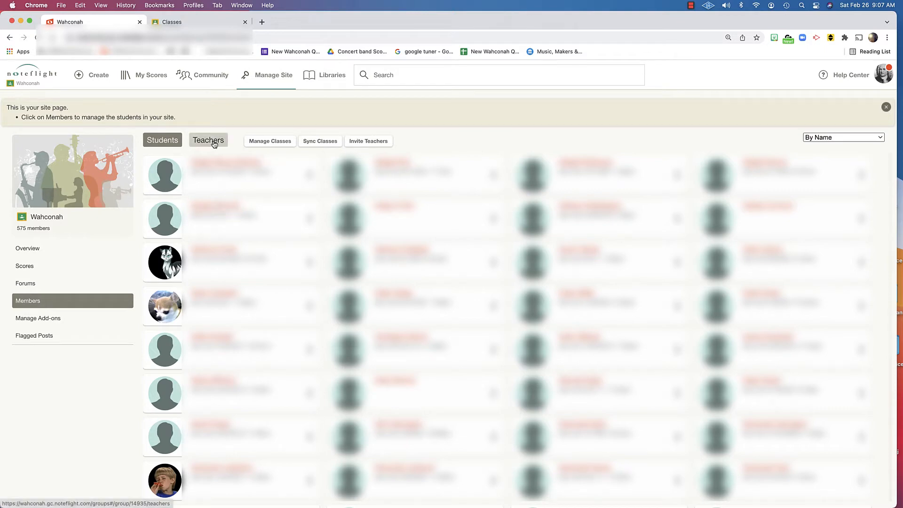
click(270, 144)
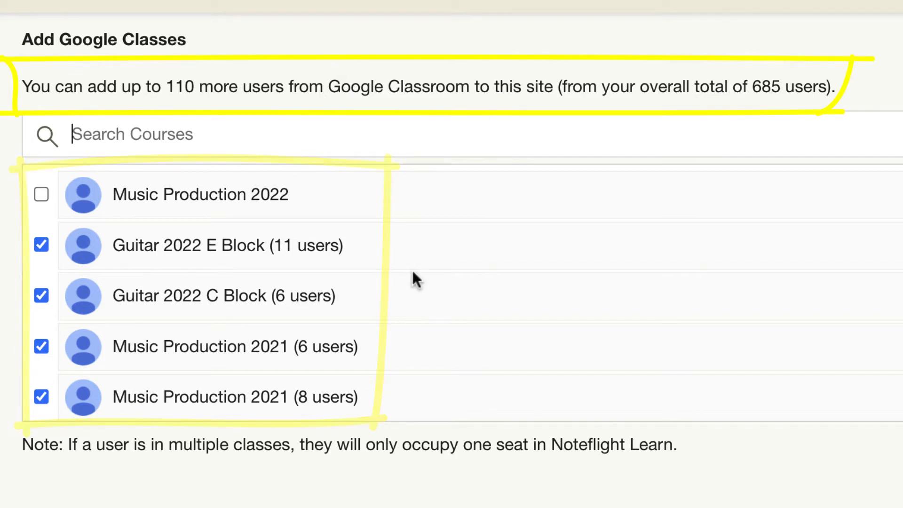
Remove both Music Production 2021 classes (6 and 8 users) from the site's Google classes, update the list and confirm the class sync.
scroll(411, 269, down, 6)
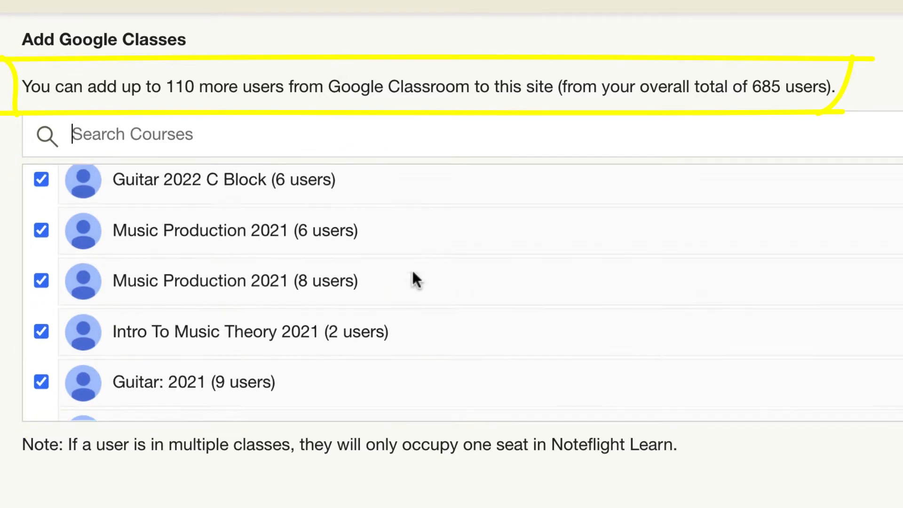
scroll(412, 275, up, 6)
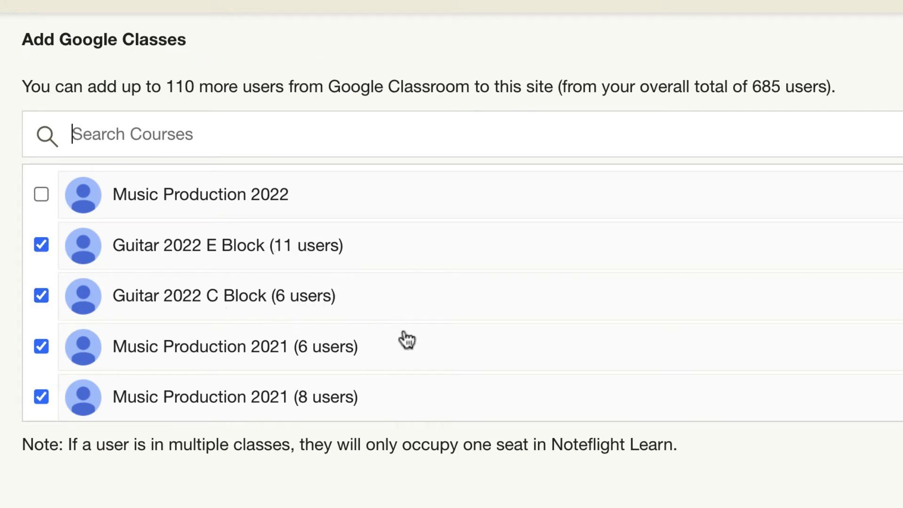
scroll(452, 365, down, 2)
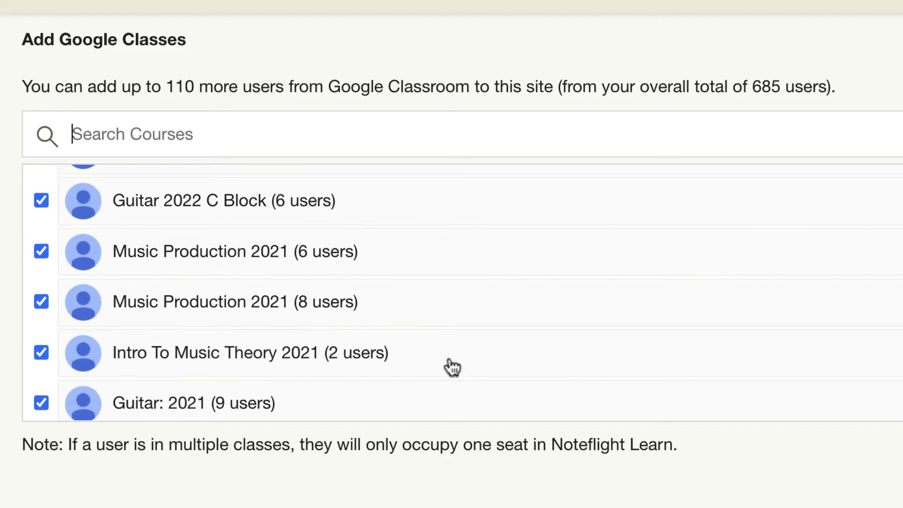
scroll(452, 366, up, 2)
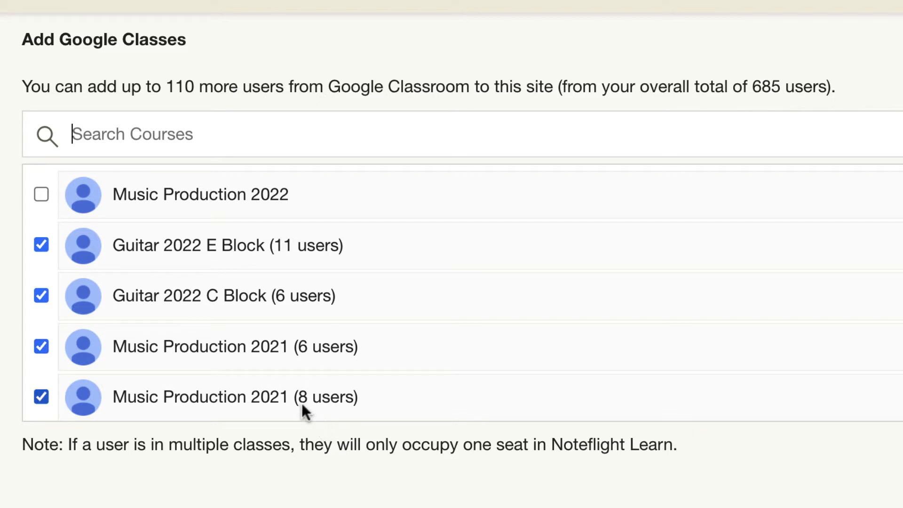
click(40, 346)
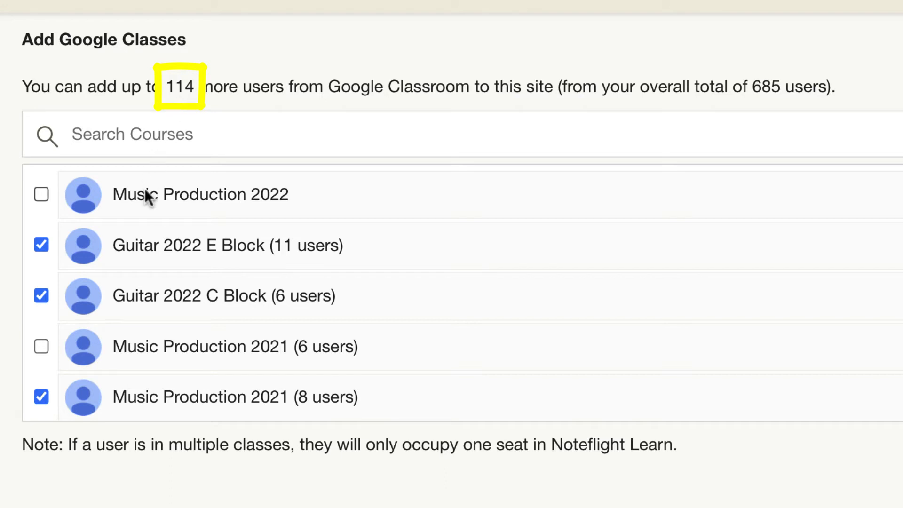
click(41, 397)
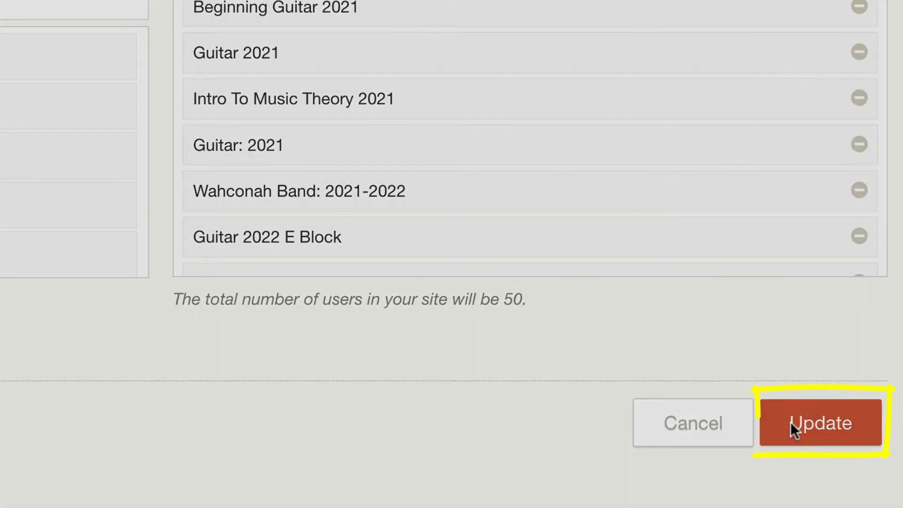
click(790, 421)
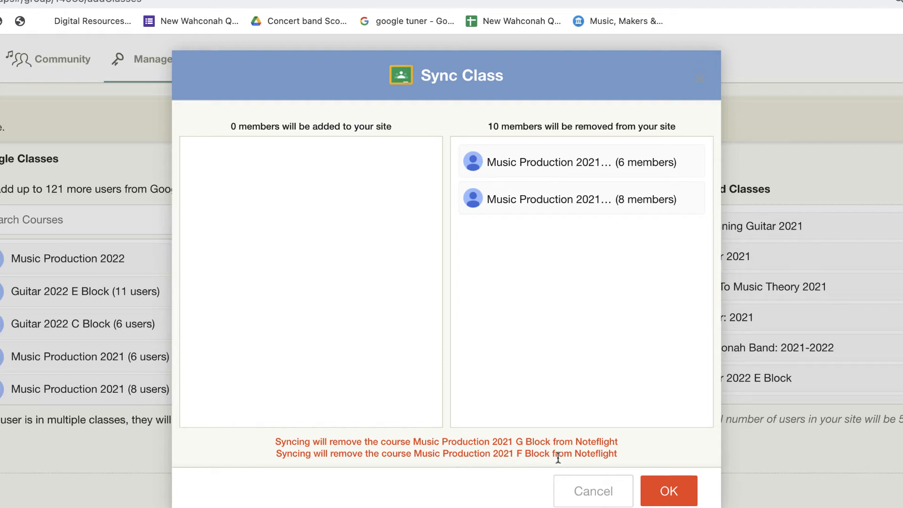
click(669, 489)
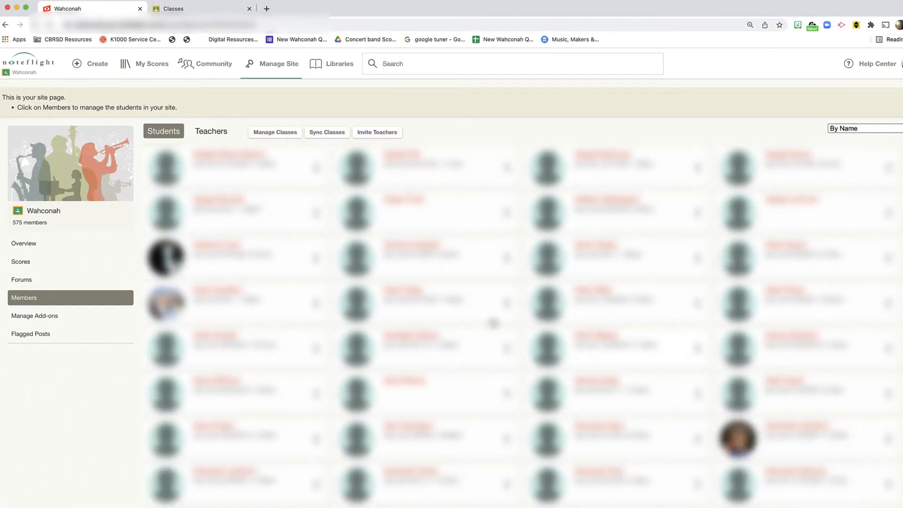
View the site-wide add-on management, and open the add-on management of the Guitar 2022 E Block community group.
click(29, 324)
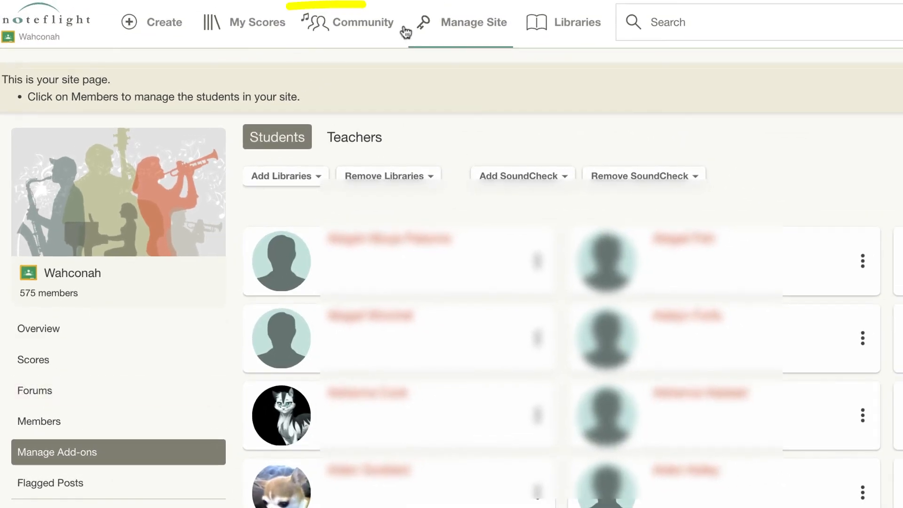
click(362, 26)
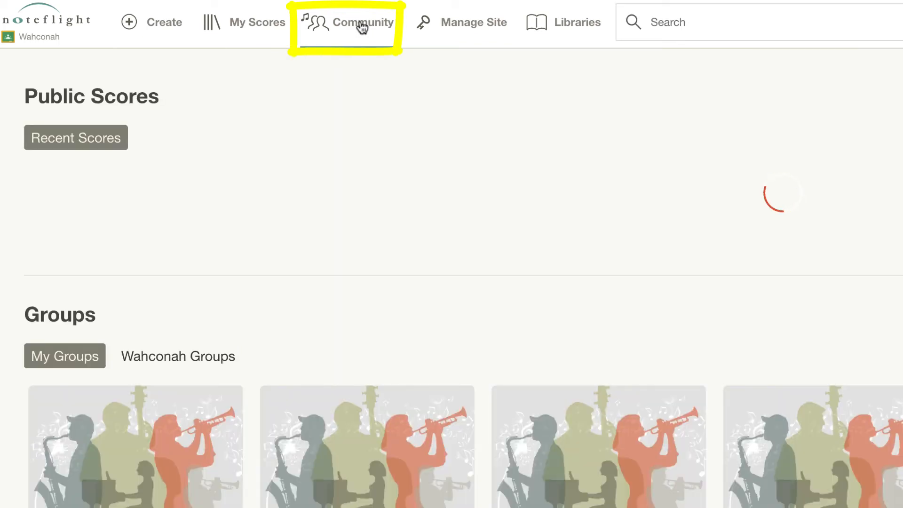
scroll(374, 476, down, 5)
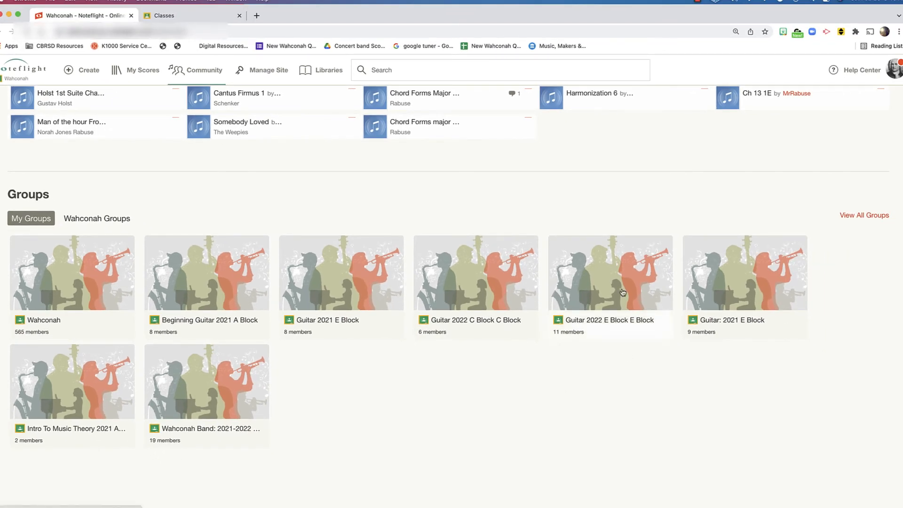
click(624, 313)
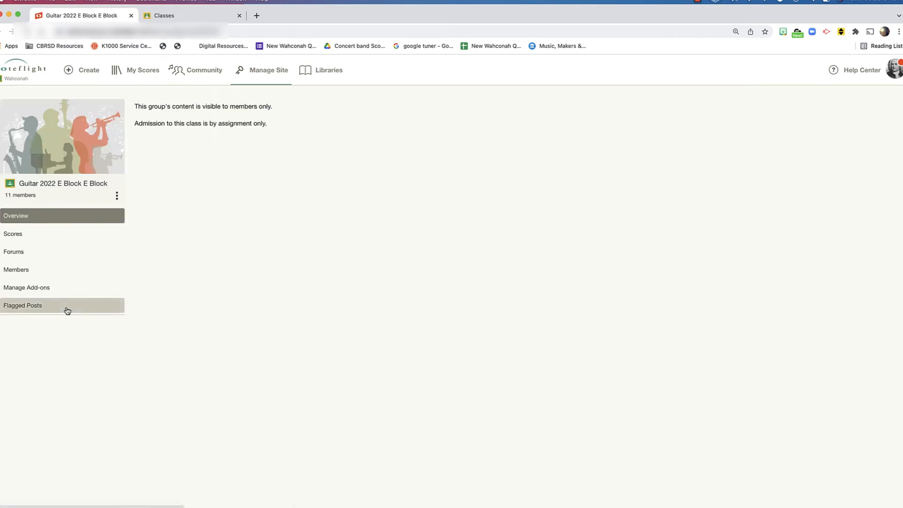
click(42, 289)
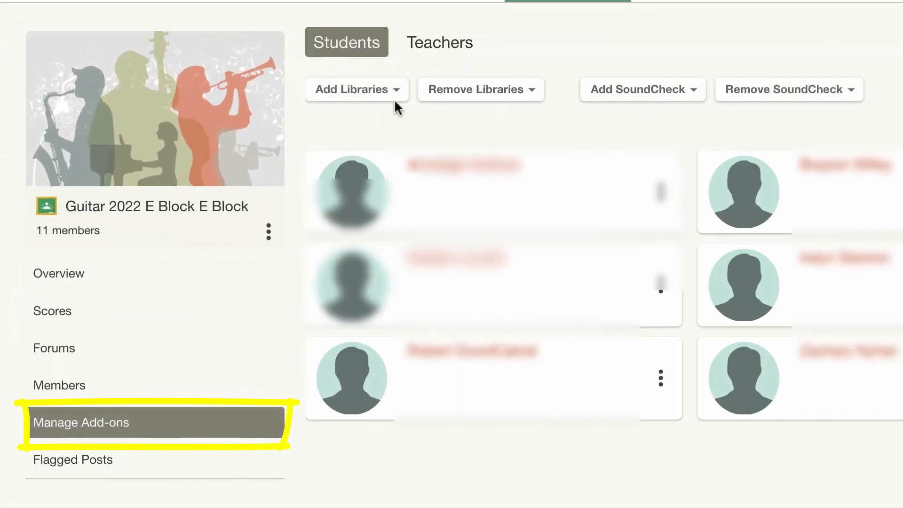
Add content library access for all ten listed students of the Guitar 2022 E Block group by selecting them individually.
click(358, 94)
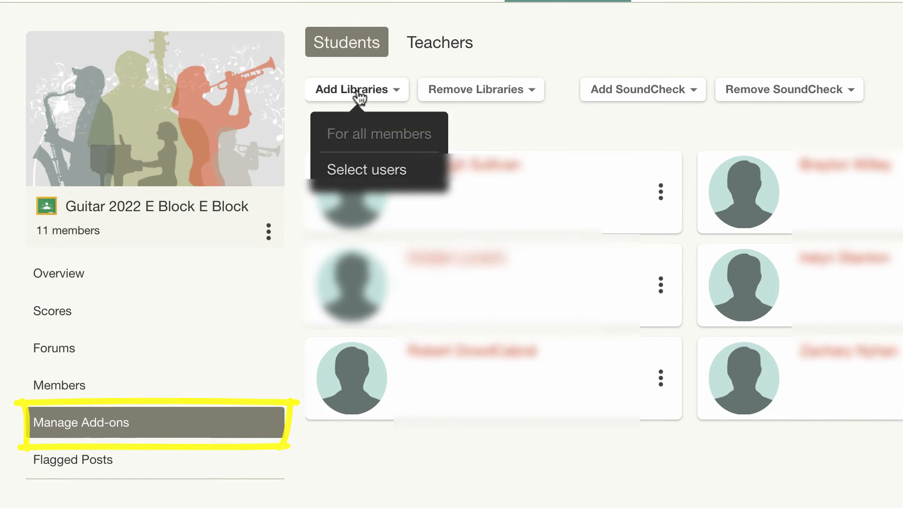
click(353, 170)
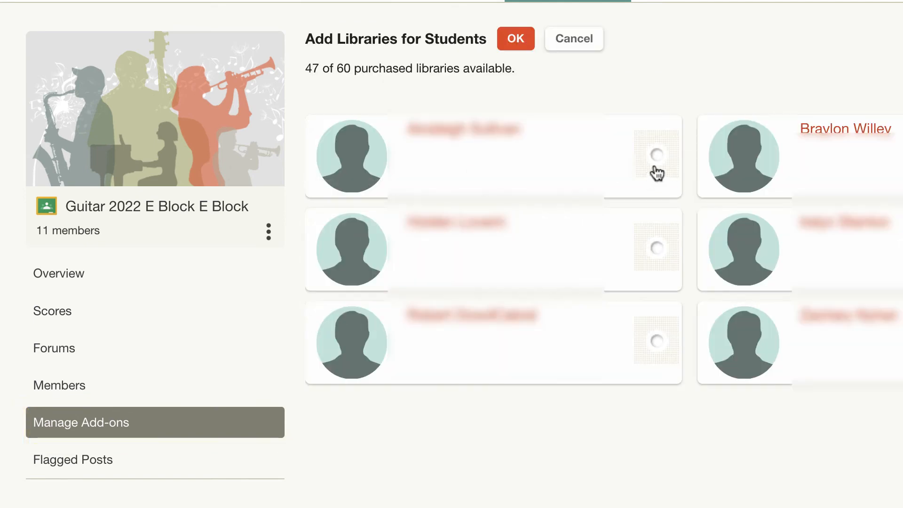
click(657, 171)
click(658, 254)
click(657, 339)
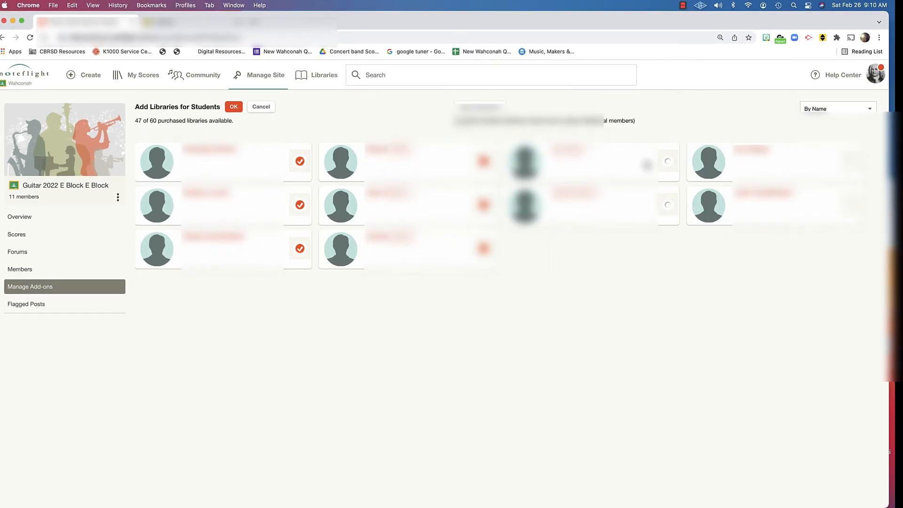
click(852, 205)
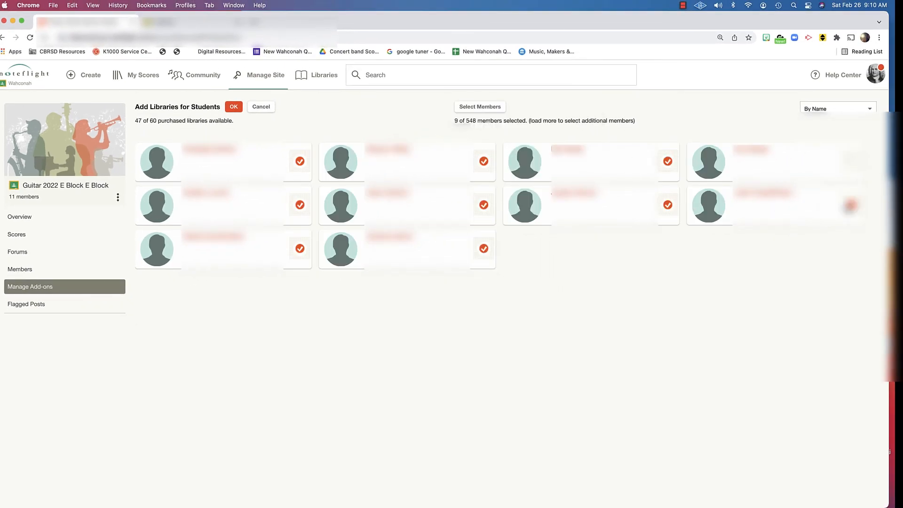
click(852, 162)
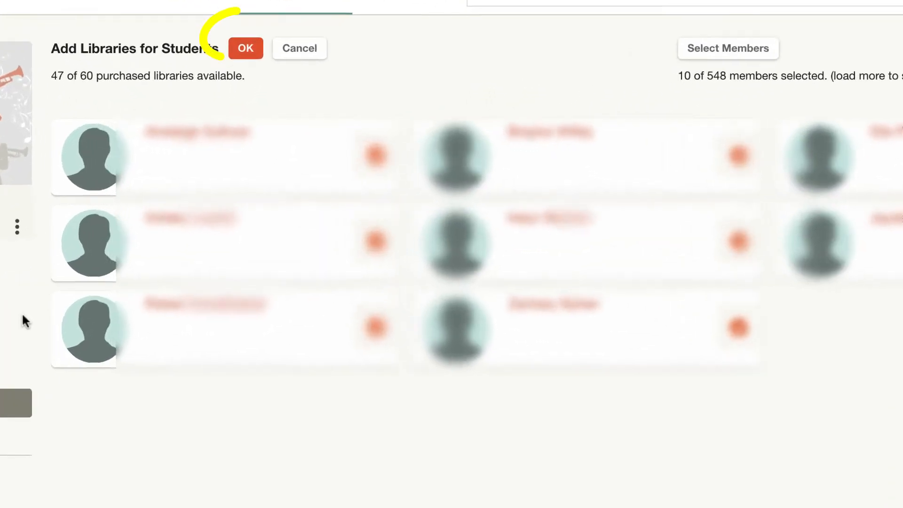
click(248, 45)
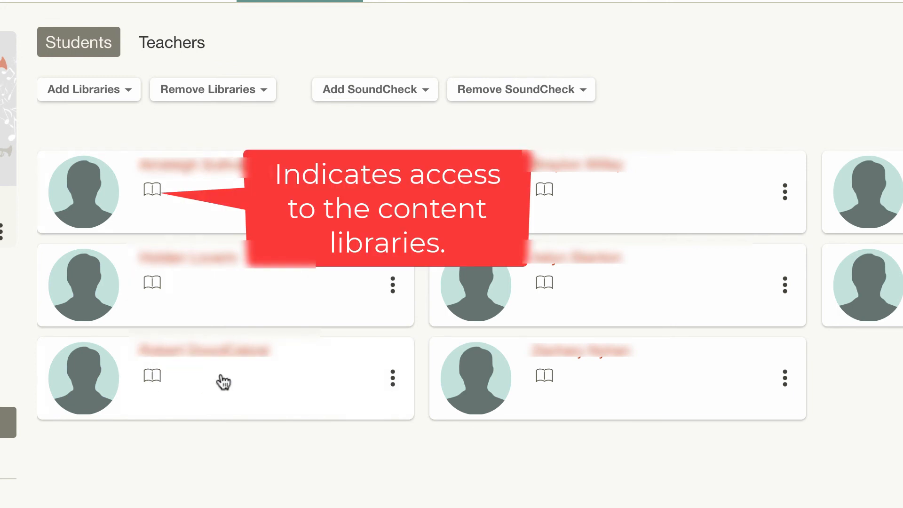
Add SoundCheck for the same ten Guitar 2022 E Block students by selecting them individually and applying the assignment.
click(363, 94)
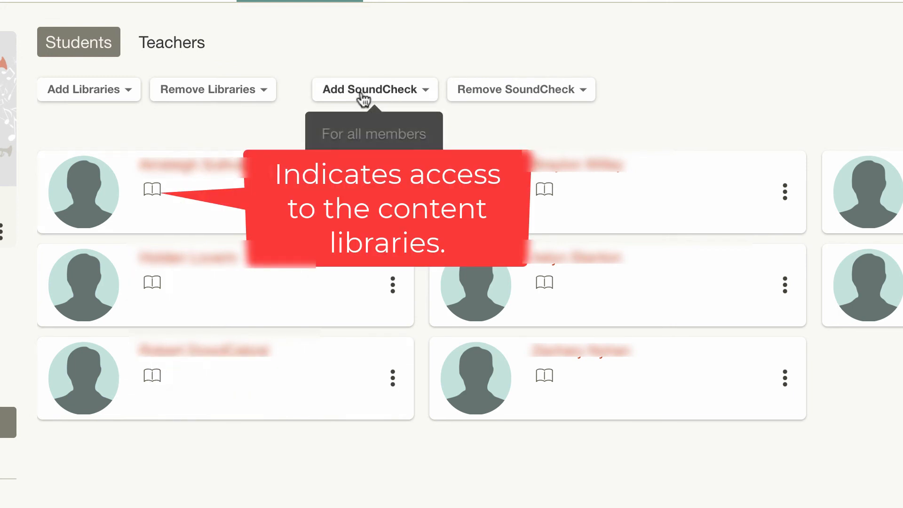
click(352, 169)
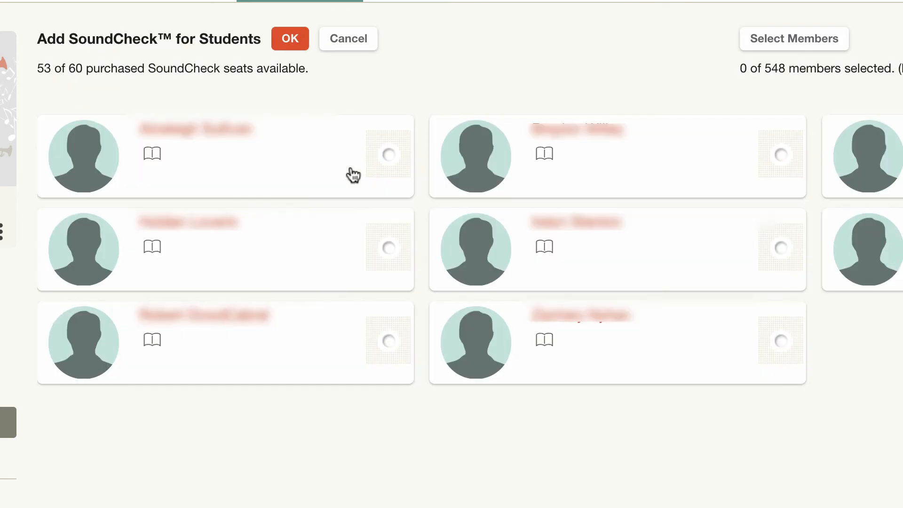
click(388, 155)
click(388, 248)
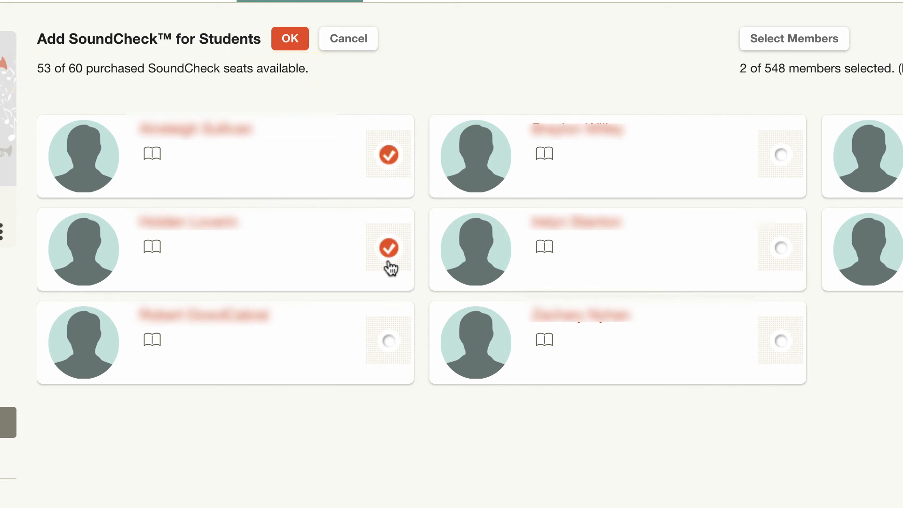
click(388, 340)
click(781, 341)
click(780, 247)
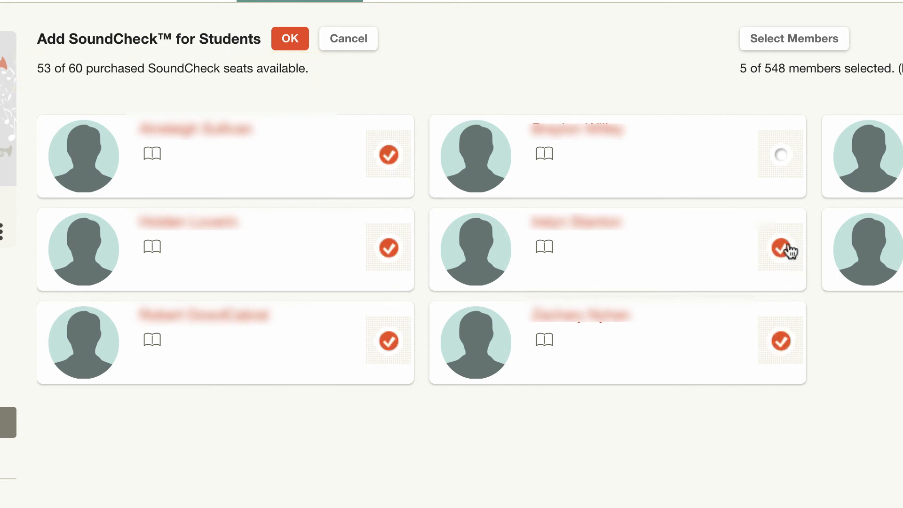
click(781, 155)
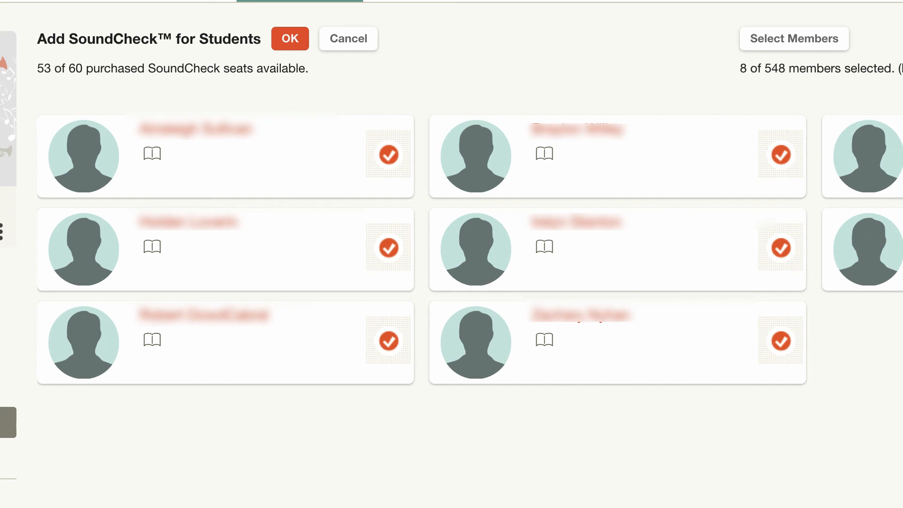
click(287, 40)
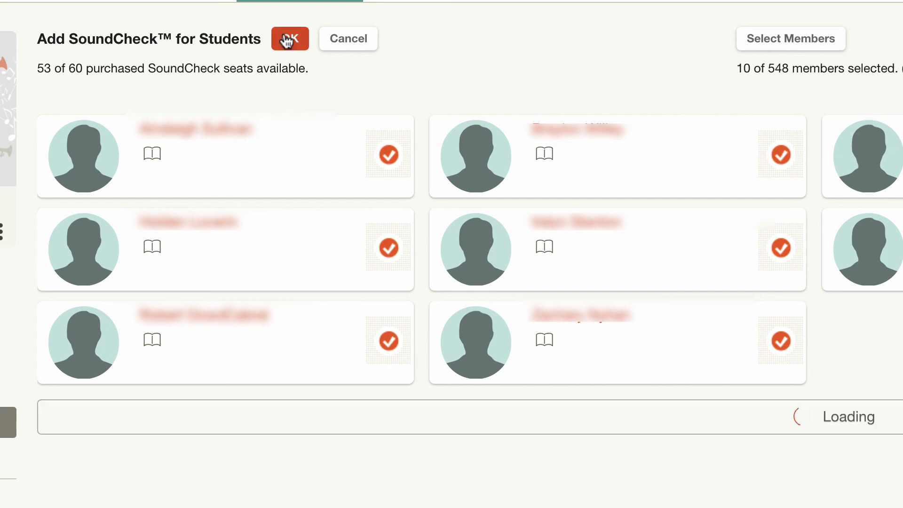